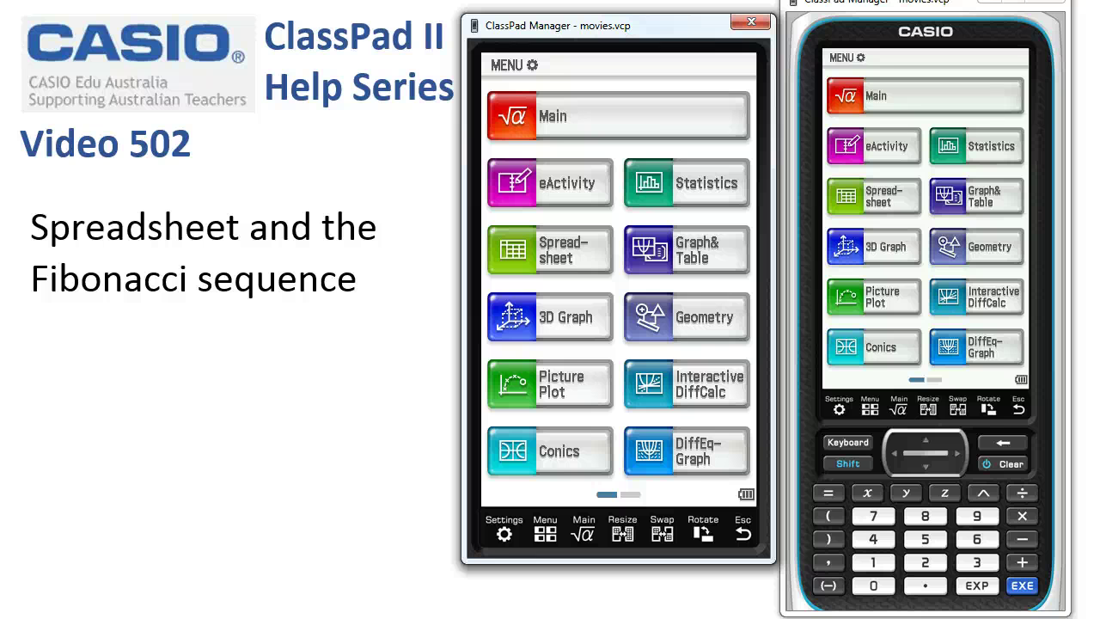
# - Open the Spreadsheet app and create a new blank sheet
pyautogui.click(586, 268)
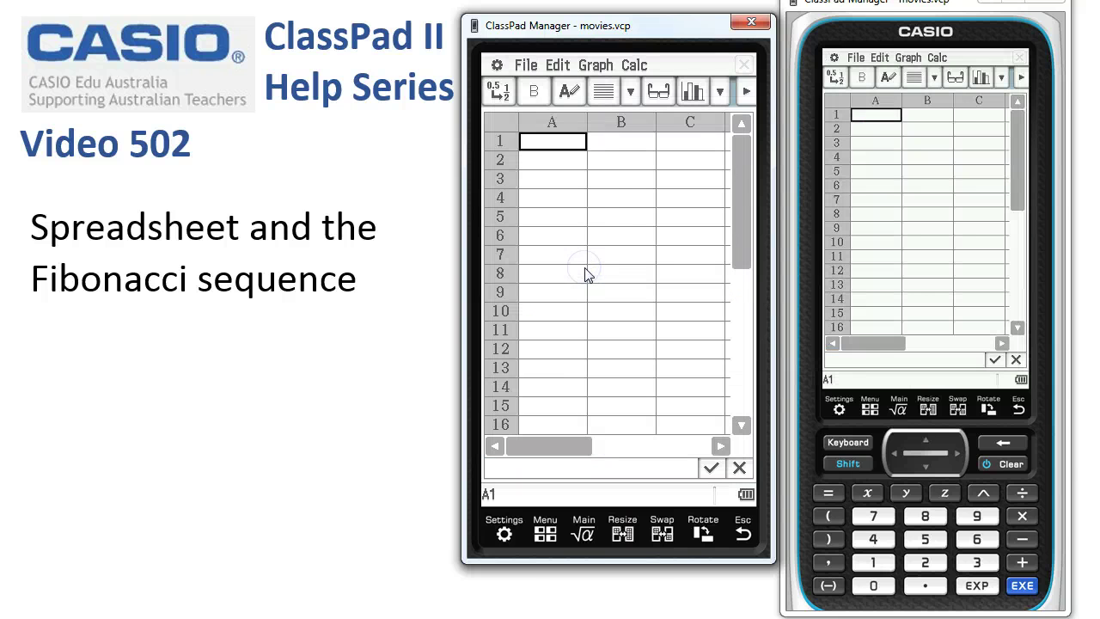
pyautogui.click(524, 67)
pyautogui.click(530, 90)
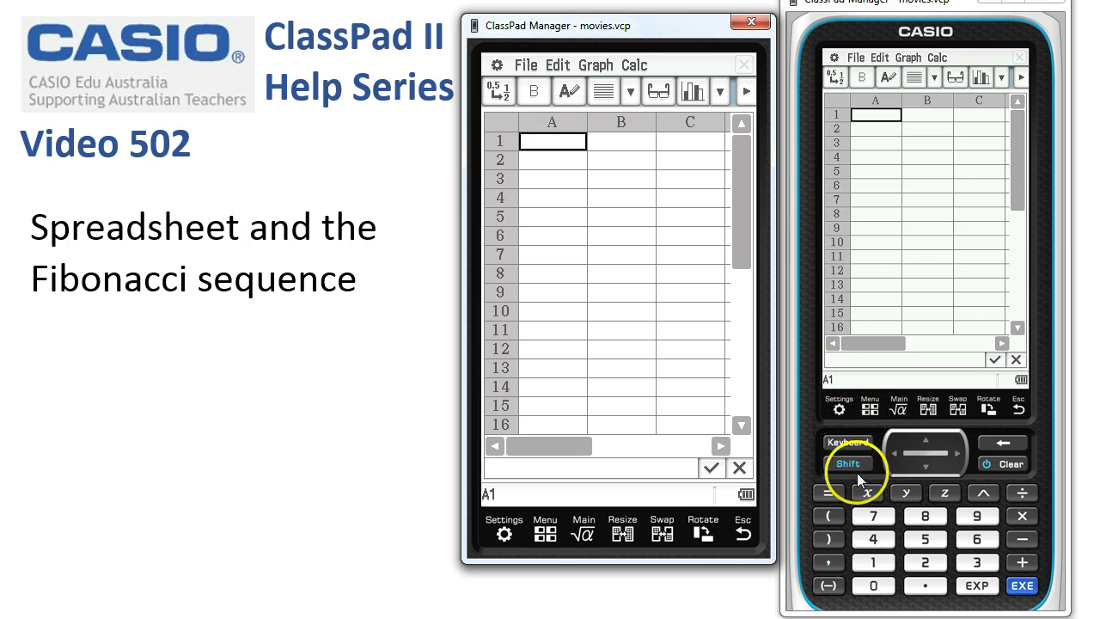
# - Enter 1 in cells A1 and A2, then begin a formula with = in A3
pyautogui.click(873, 563)
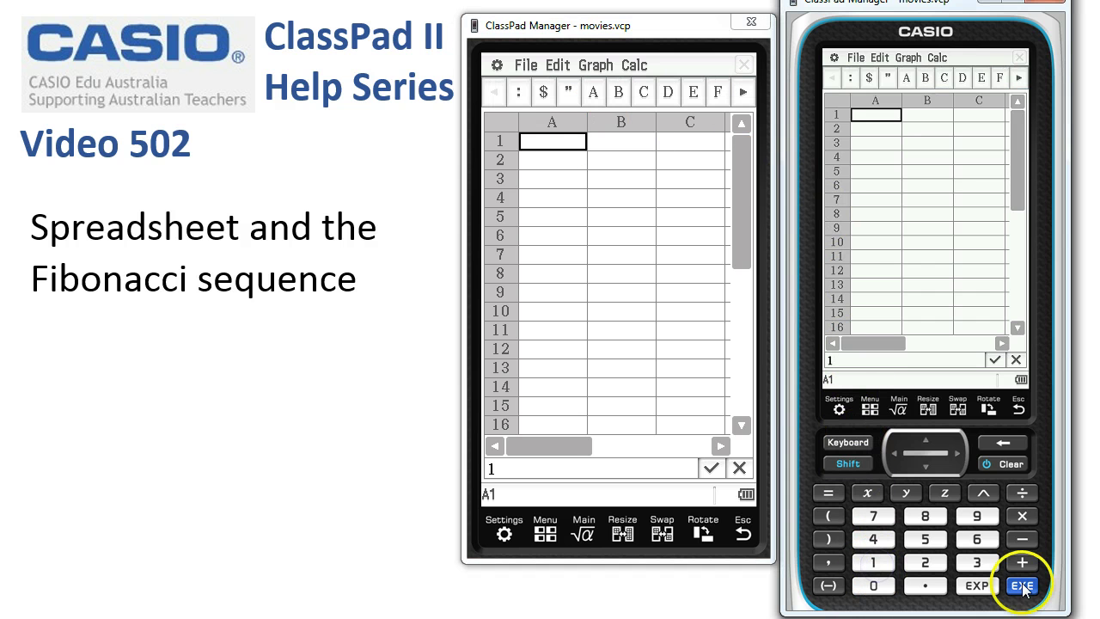
pyautogui.click(1022, 585)
pyautogui.click(873, 562)
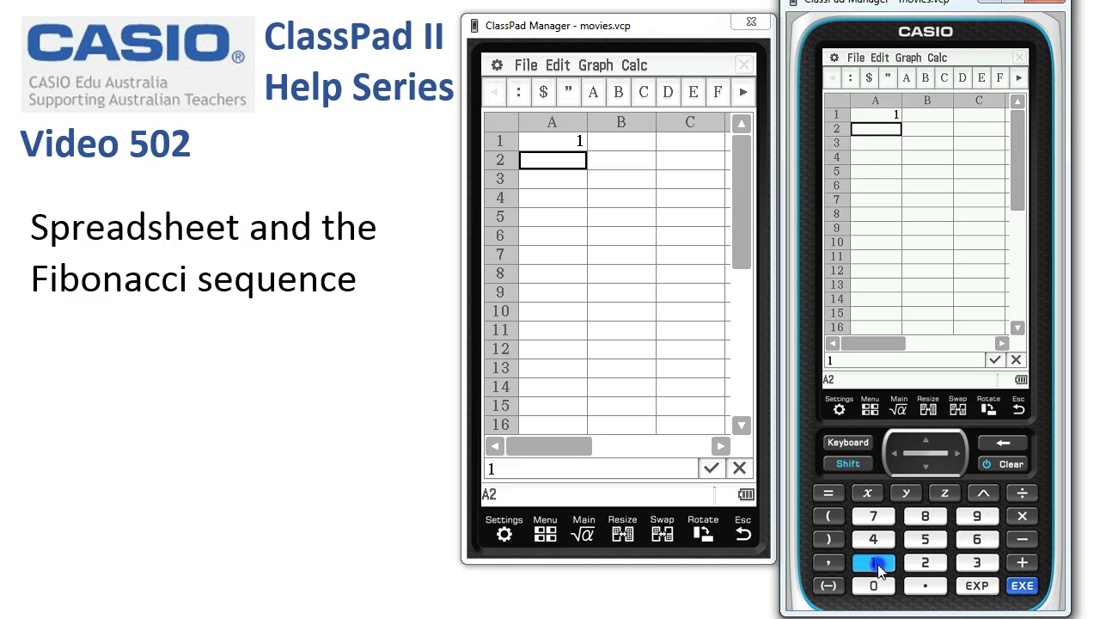
pyautogui.click(1022, 585)
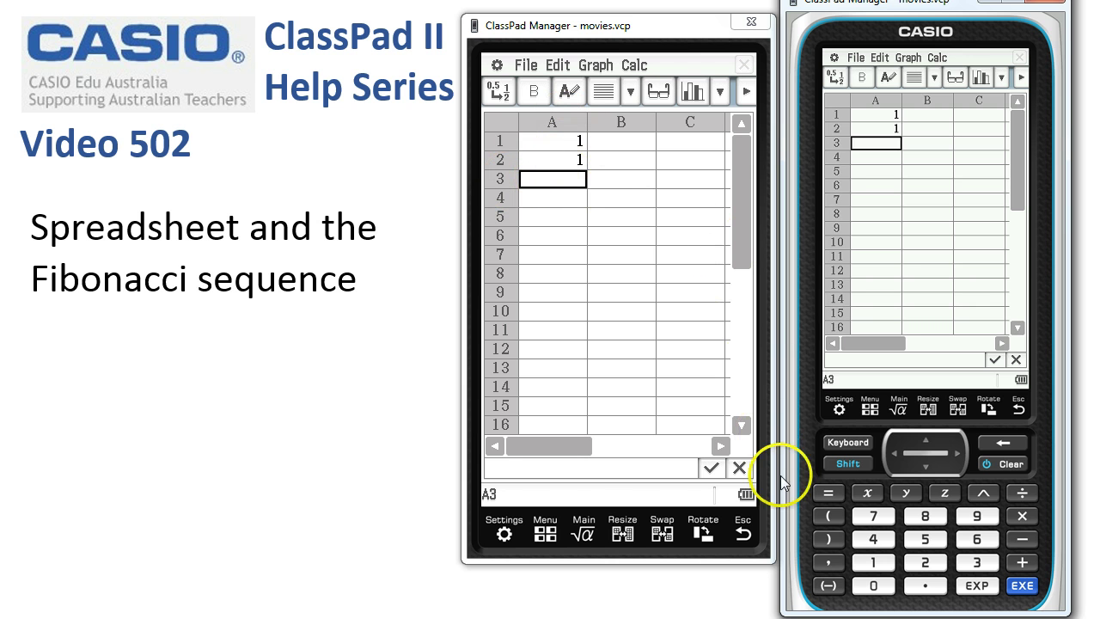
pyautogui.click(831, 495)
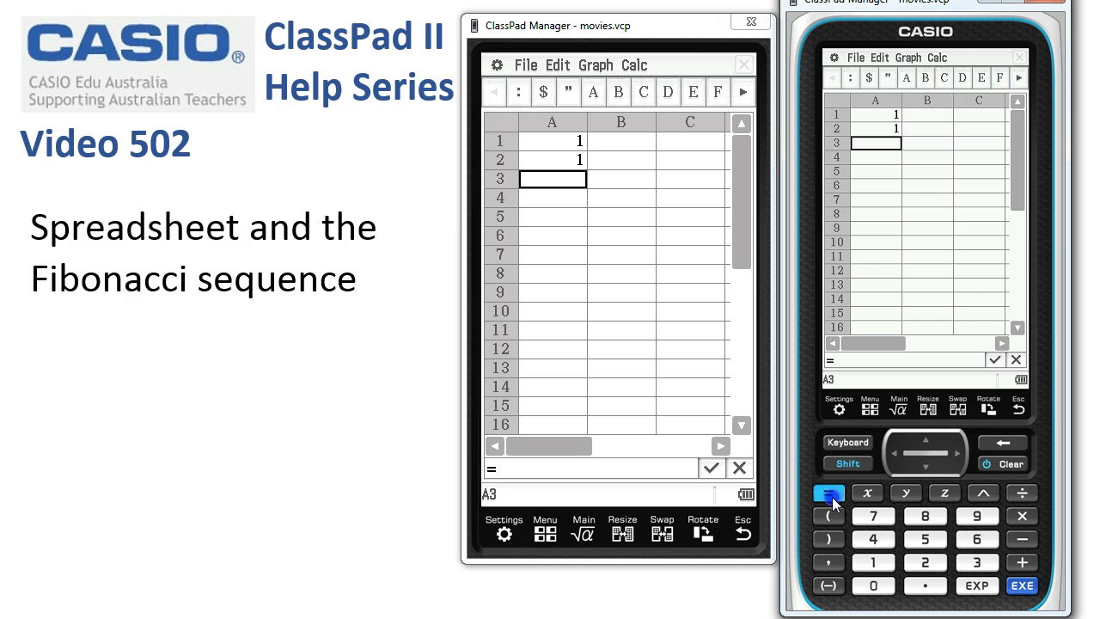
# - Enter the formula =A1+A2 in cell A3 so it shows 2, then reselect A3
pyautogui.click(554, 143)
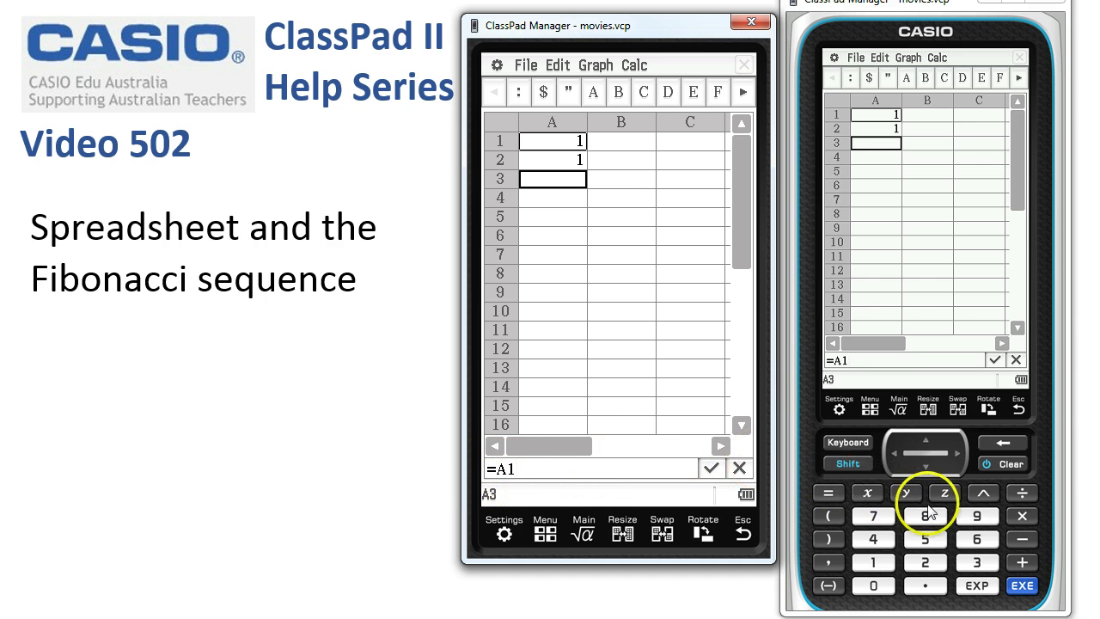
pyautogui.click(1023, 563)
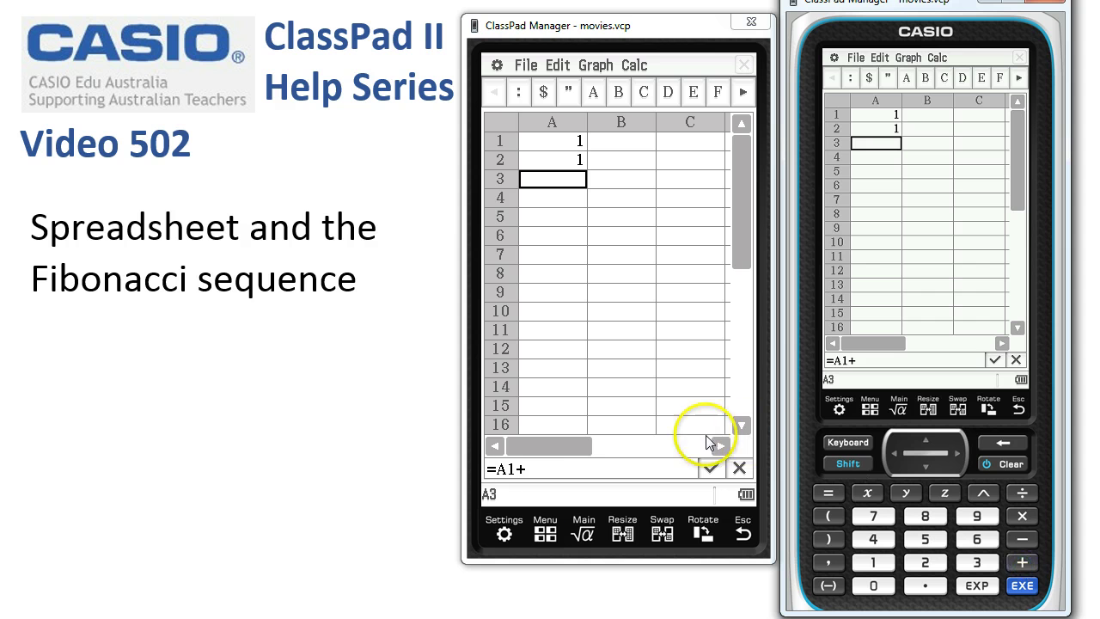
pyautogui.click(559, 167)
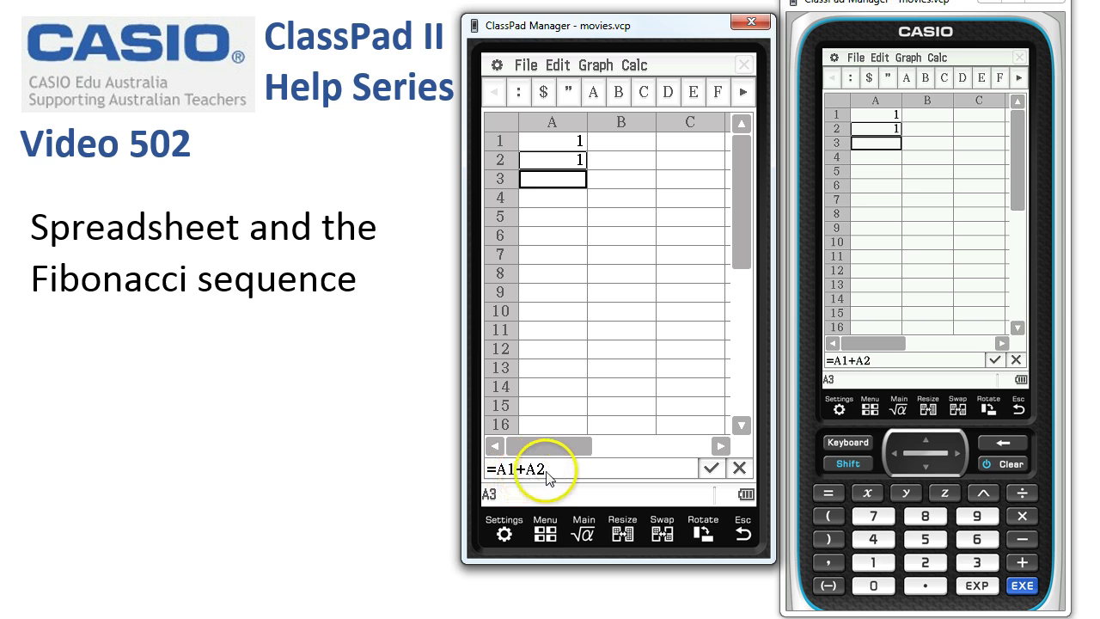
pyautogui.click(712, 468)
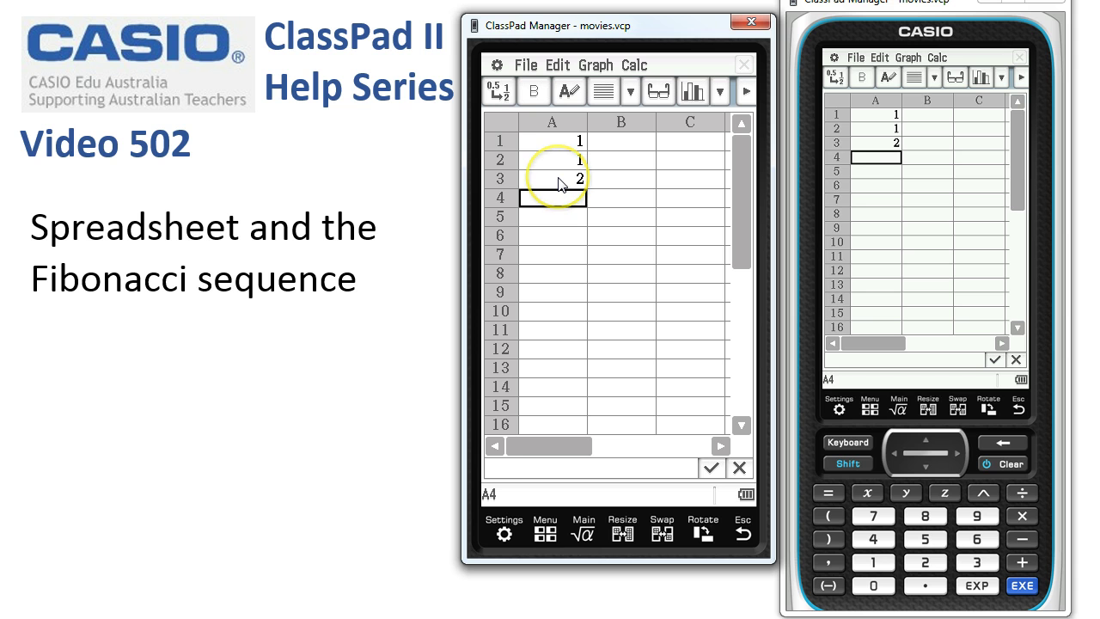
pyautogui.click(559, 180)
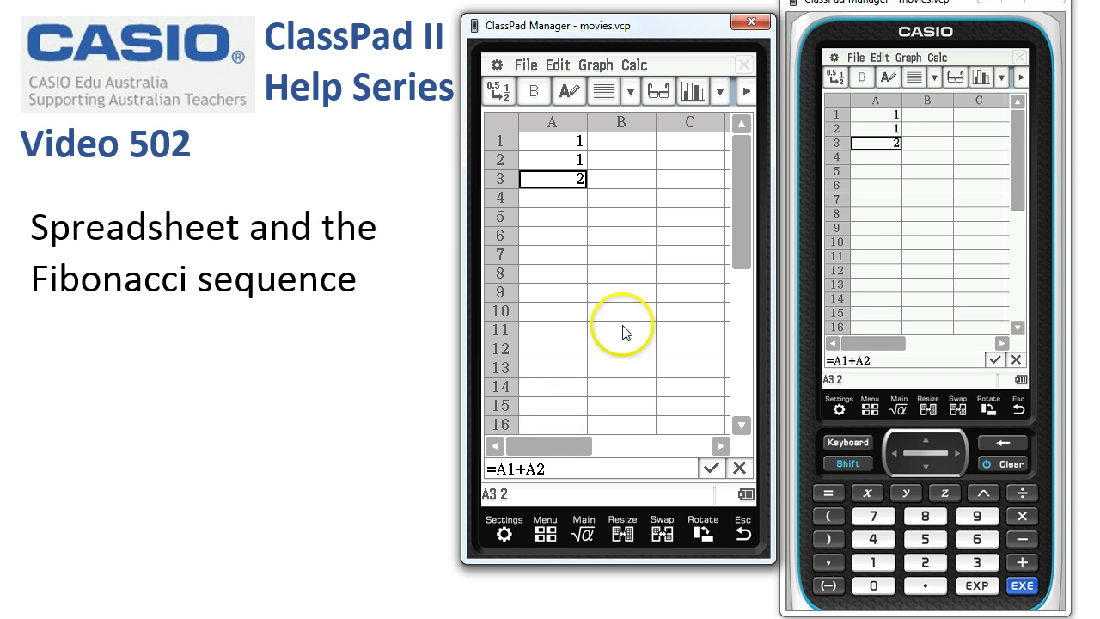
pyautogui.click(557, 67)
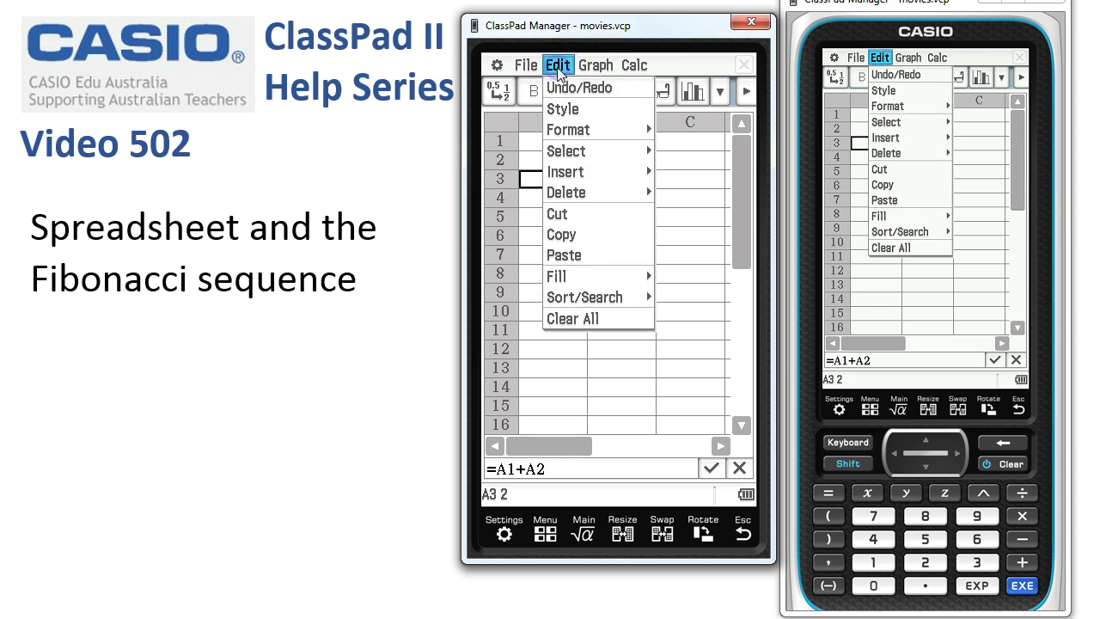
# - Fill Range A3:A100 with the formula =A1+A2
pyautogui.click(595, 282)
pyautogui.click(696, 281)
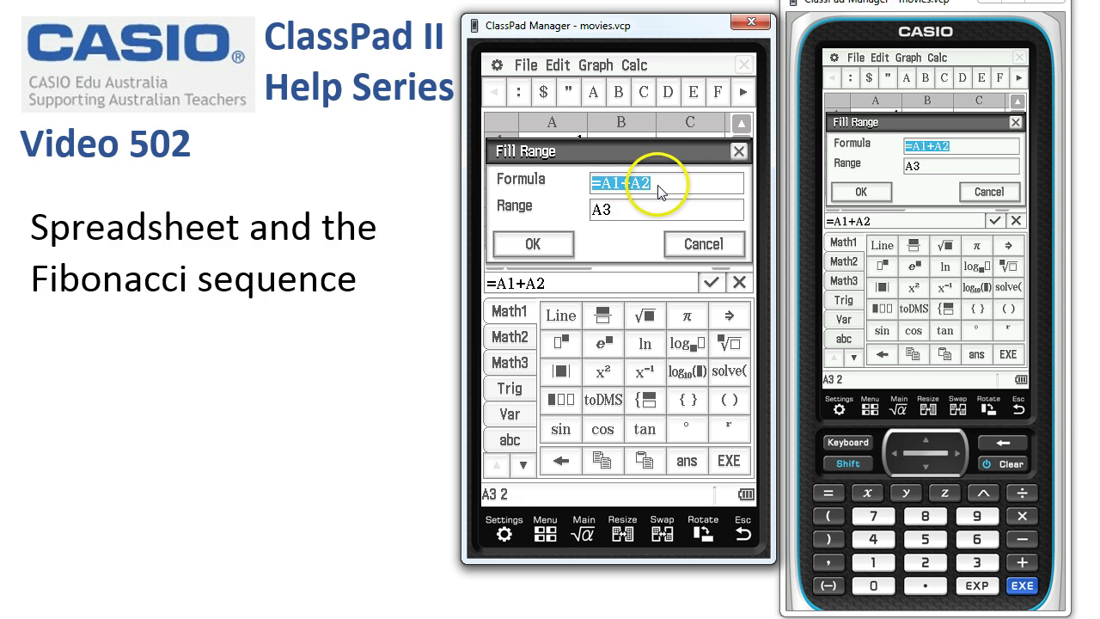
pyautogui.click(621, 212)
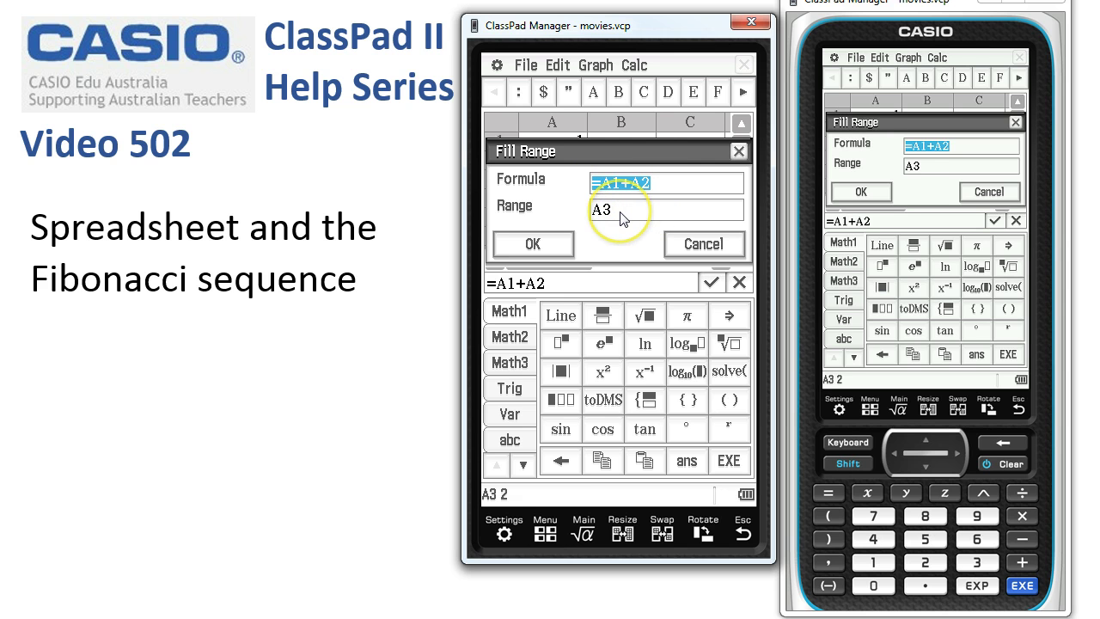
pyautogui.click(621, 215)
pyautogui.click(622, 217)
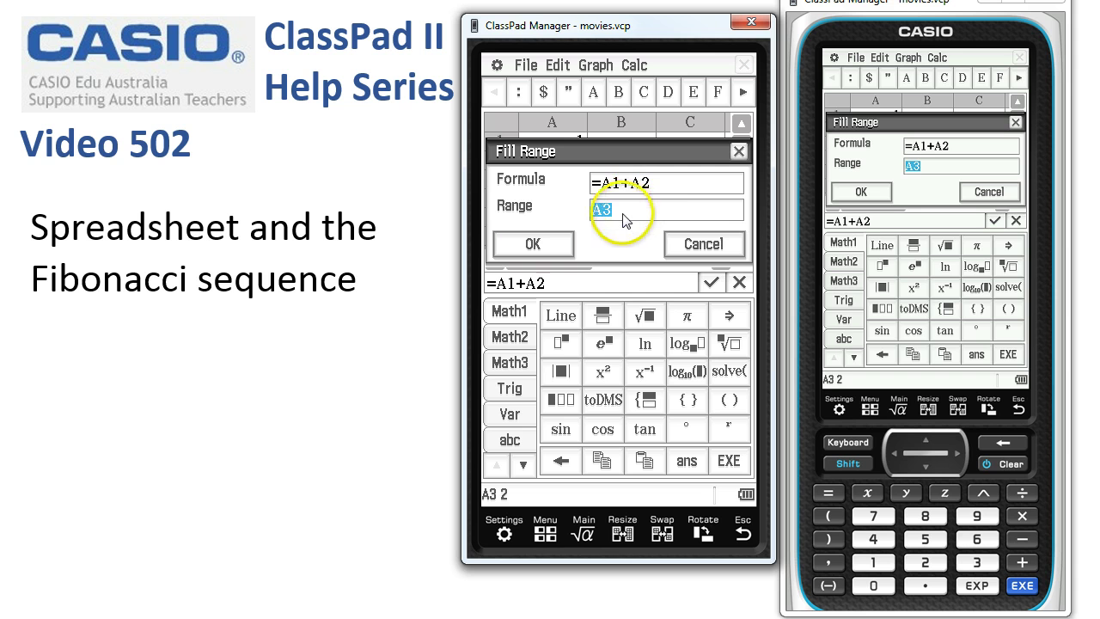
pyautogui.click(636, 215)
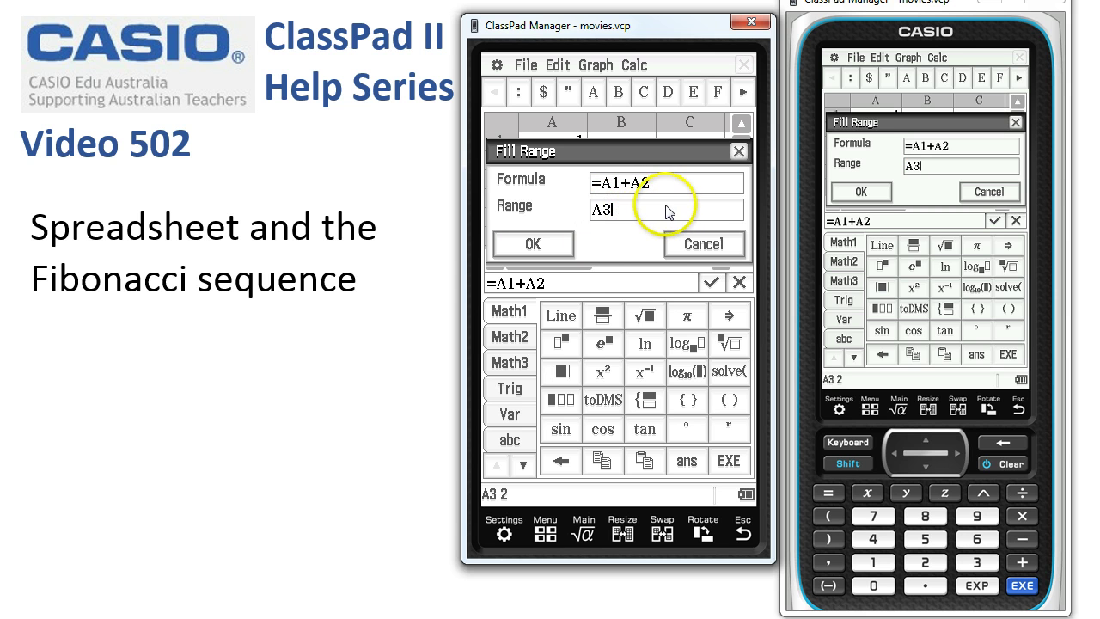
pyautogui.click(518, 93)
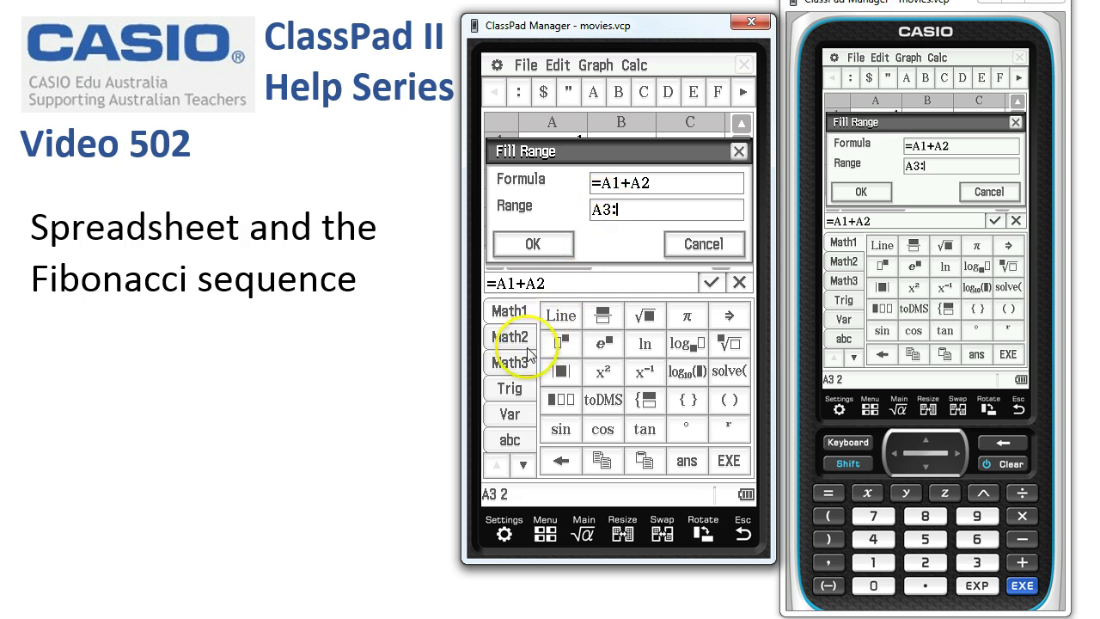
pyautogui.click(594, 93)
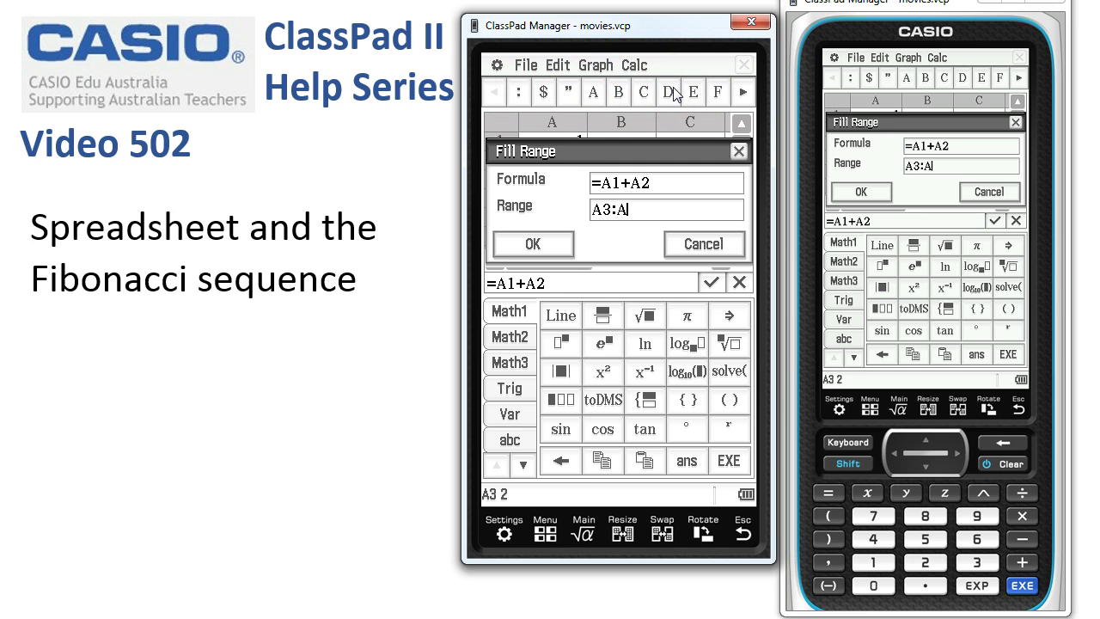
pyautogui.click(873, 563)
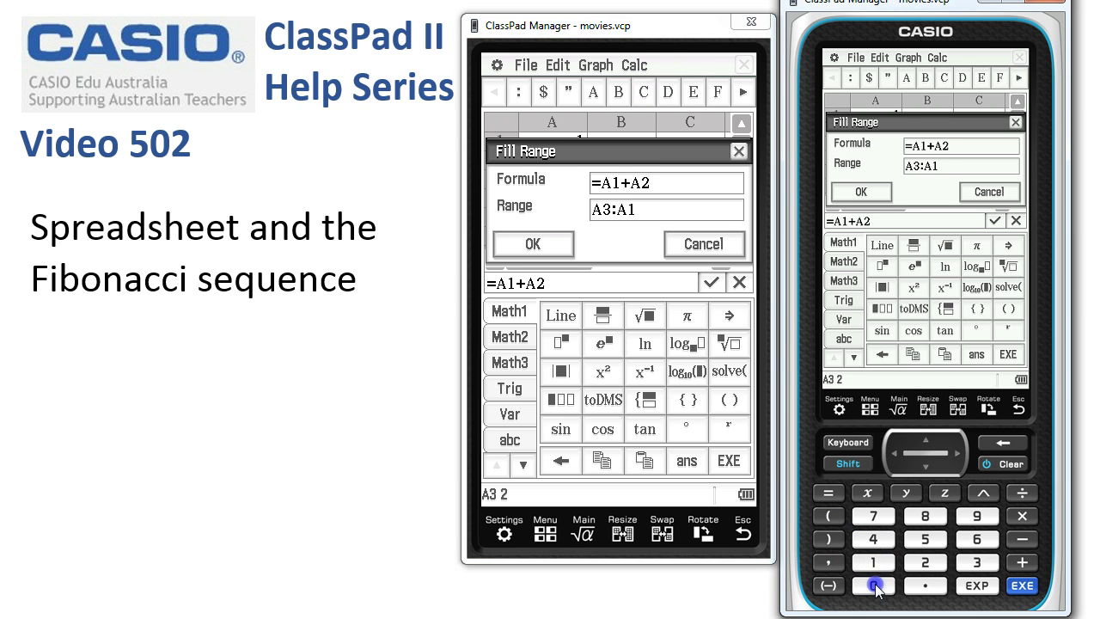
pyautogui.click(533, 244)
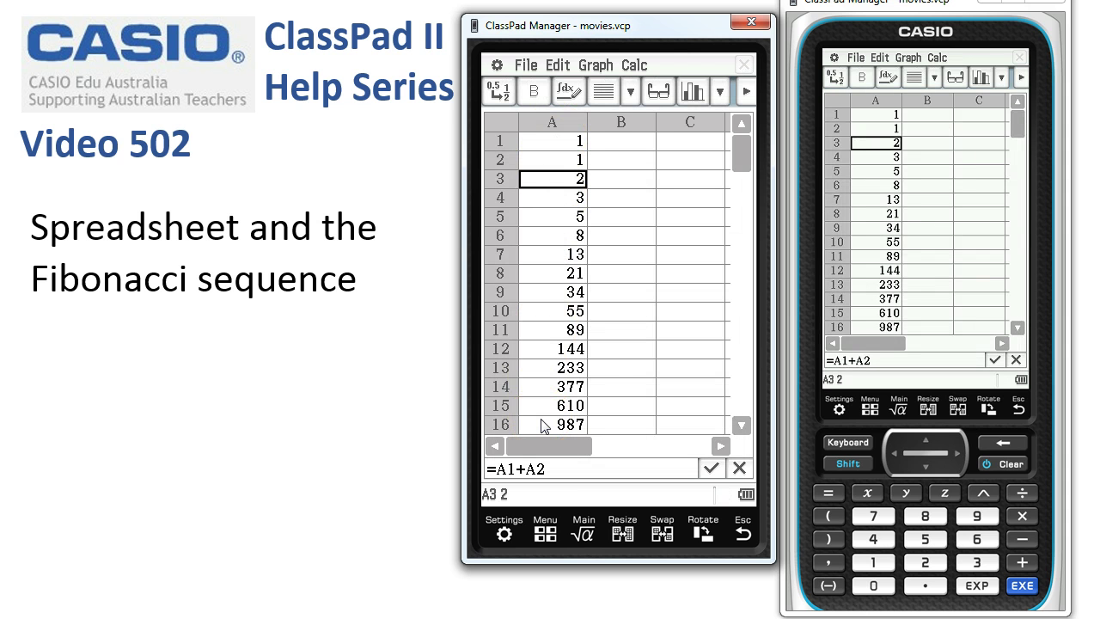
pyautogui.click(744, 404)
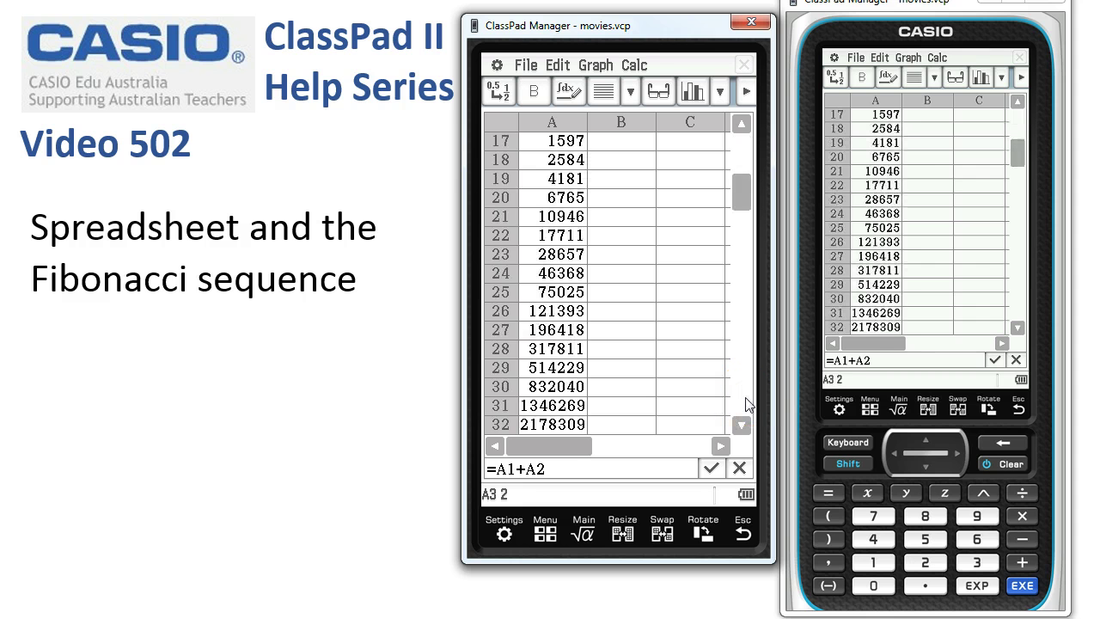
pyautogui.click(744, 404)
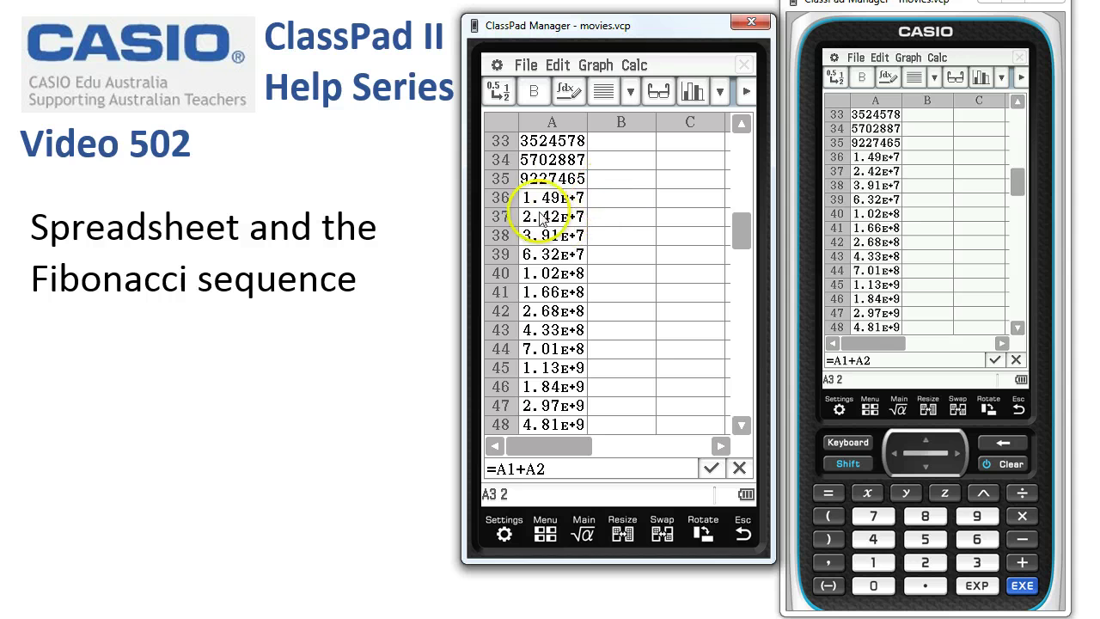
pyautogui.moveTo(589, 123); pyautogui.dragTo(710, 123)
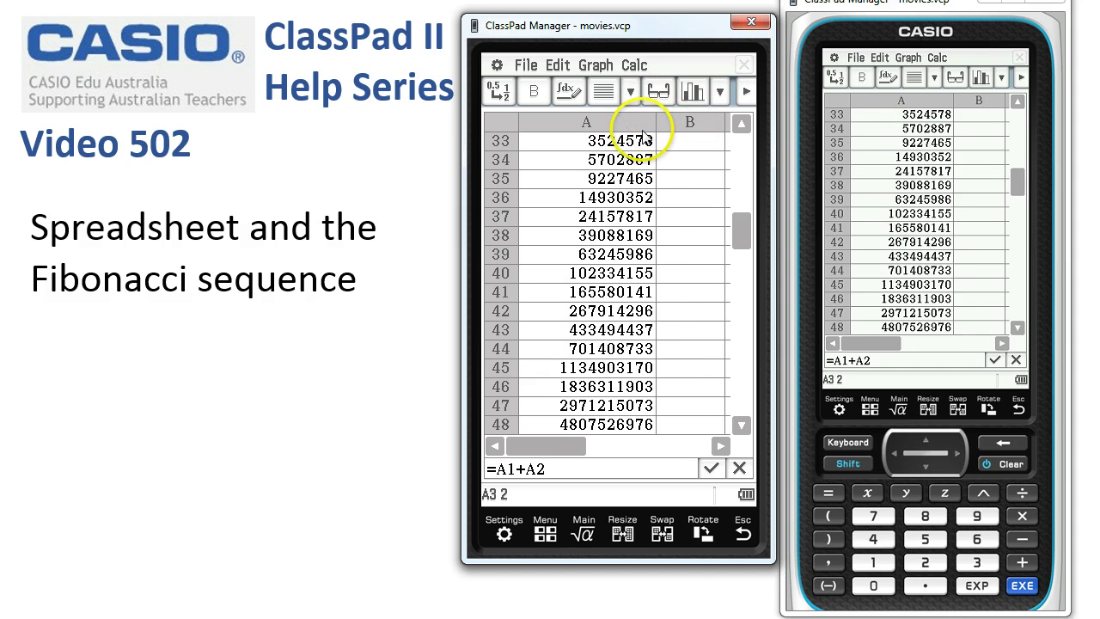
pyautogui.moveTo(660, 128)
pyautogui.mouseDown()
pyautogui.moveTo(696, 123)
pyautogui.moveTo(624, 120)
pyautogui.moveTo(669, 126)
pyautogui.mouseUp()
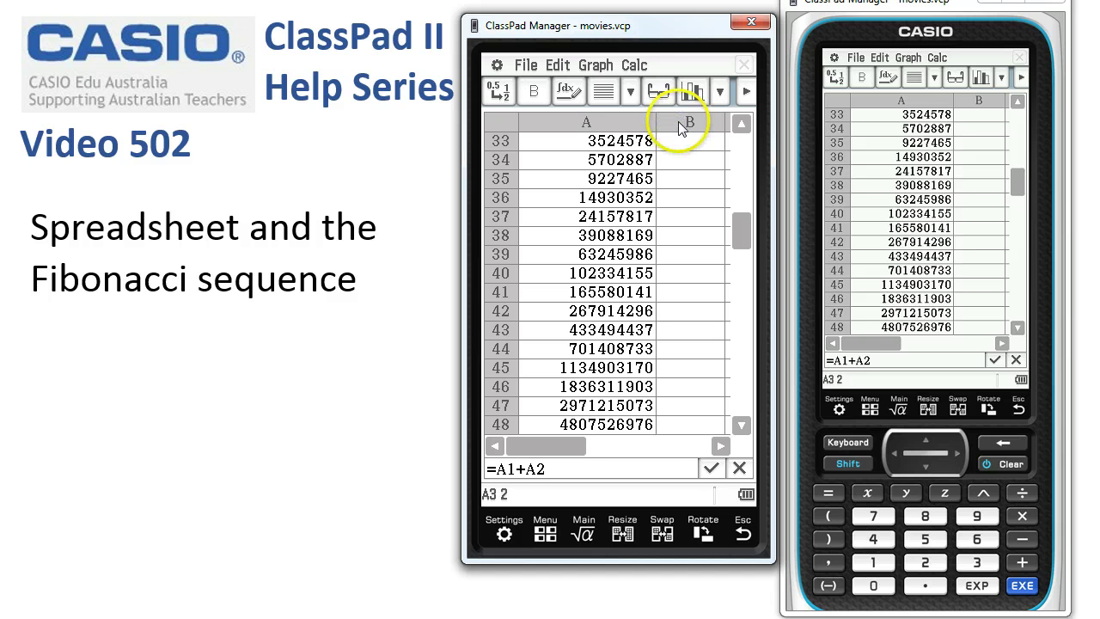
pyautogui.click(600, 125)
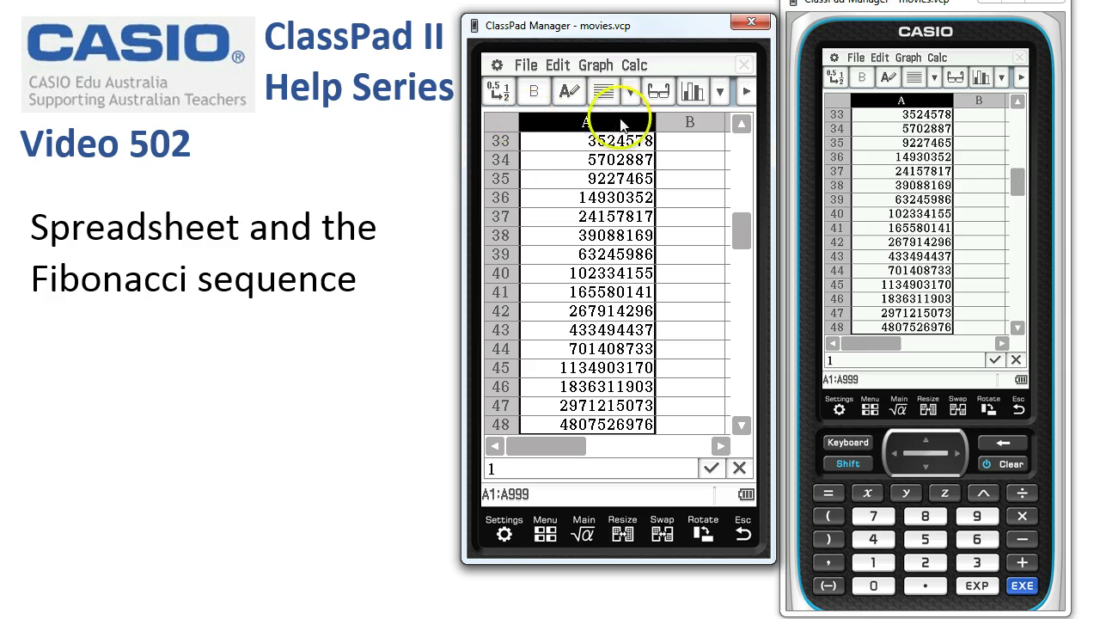
pyautogui.click(561, 67)
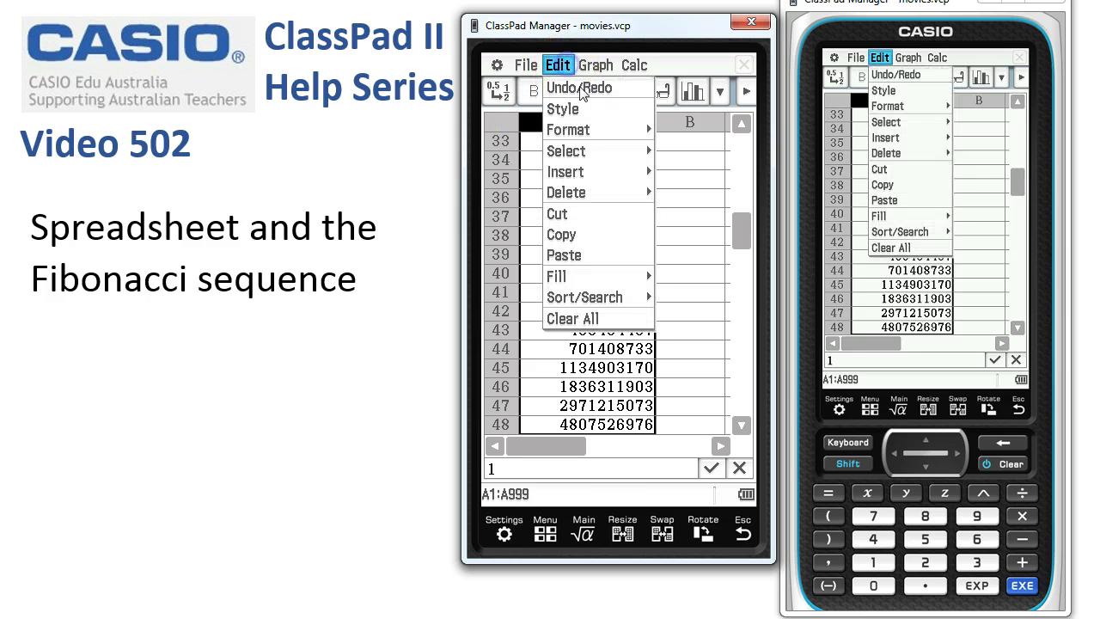
pyautogui.click(579, 130)
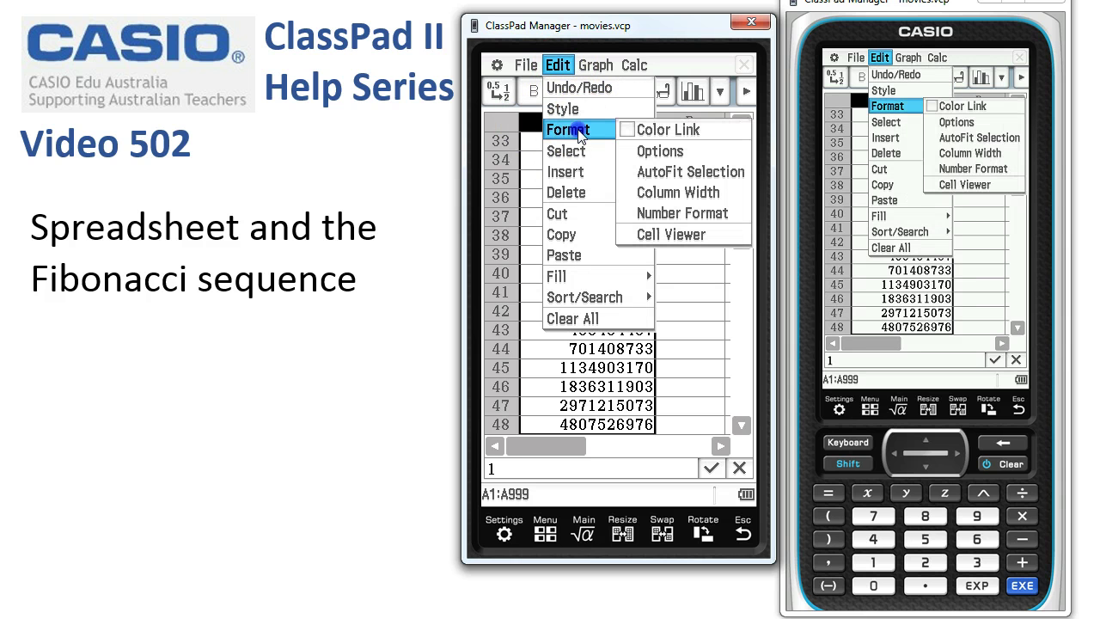
pyautogui.click(679, 192)
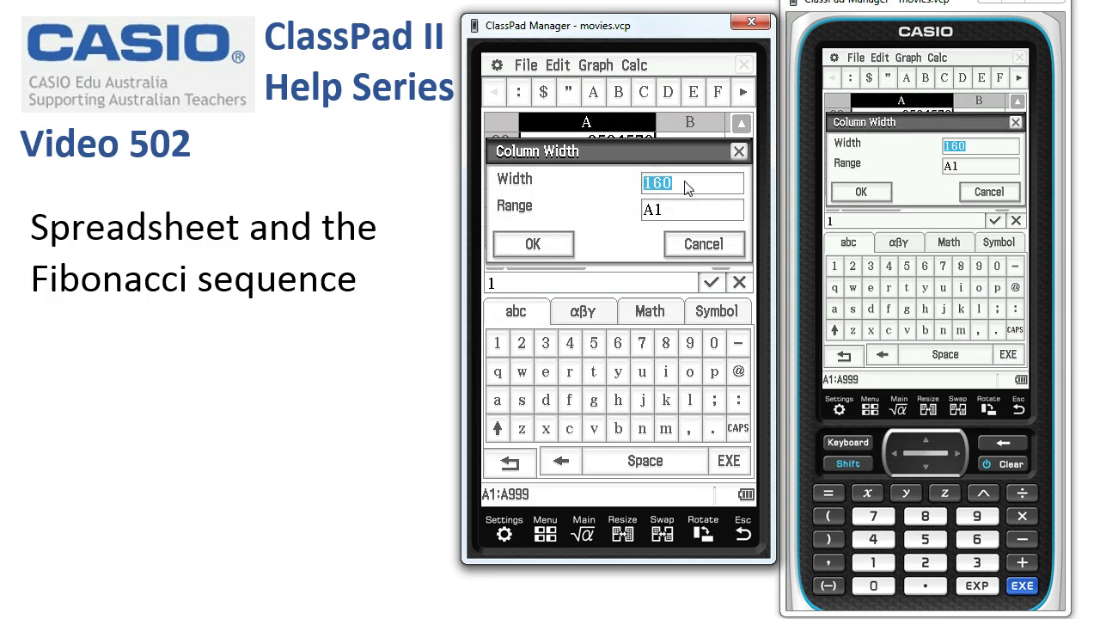
pyautogui.click(716, 255)
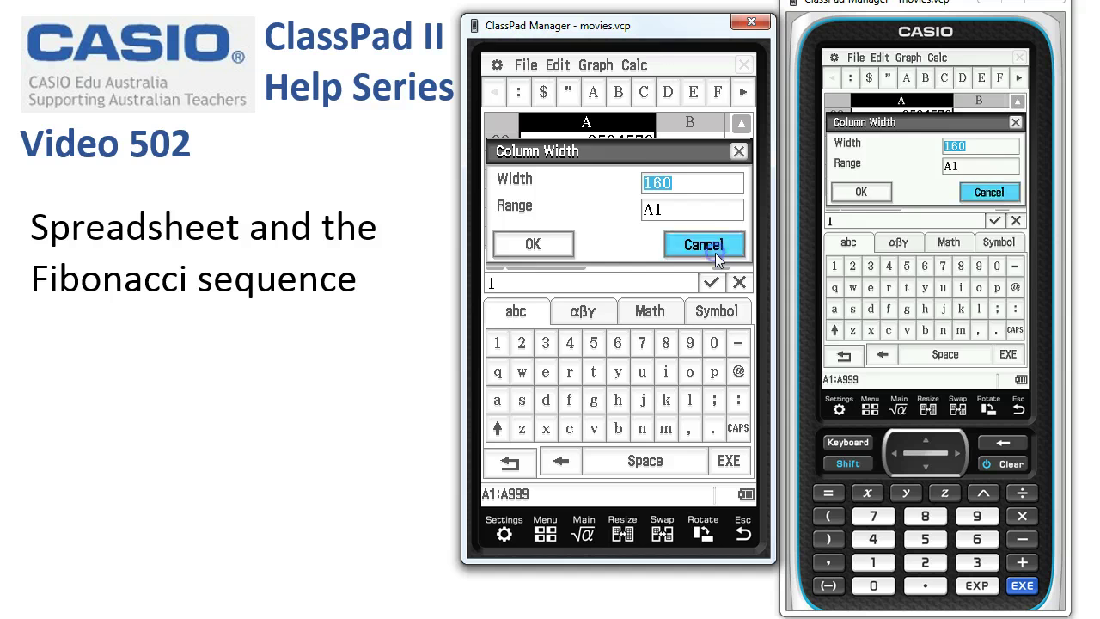
pyautogui.click(582, 148)
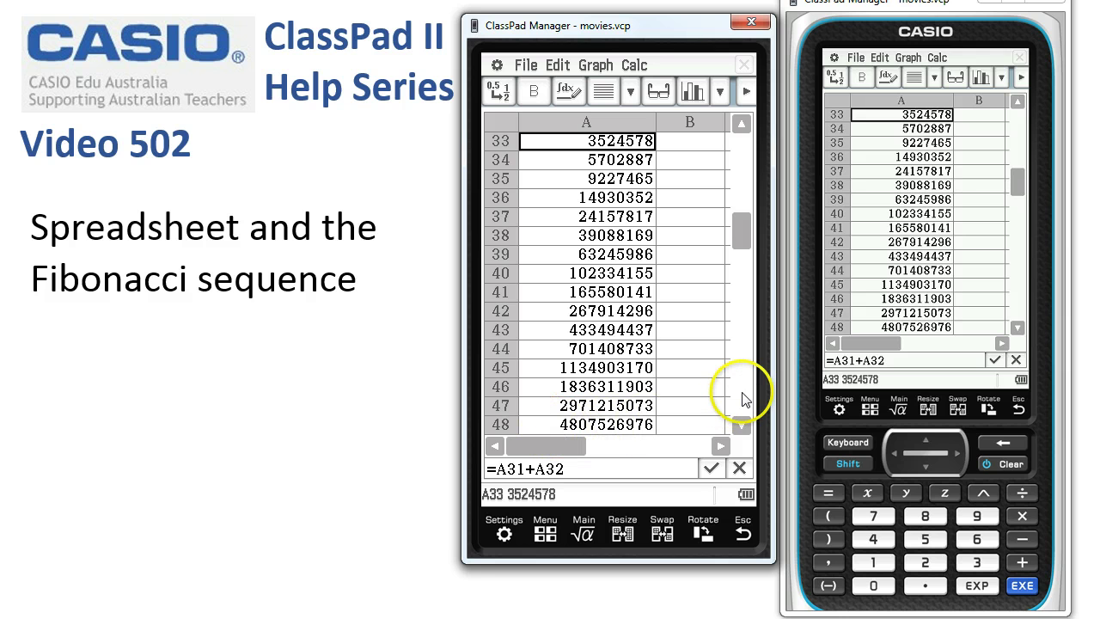
# - Scroll to rows 39–54, check the formulas in A50 and A51, and select column A
pyautogui.moveTo(738, 231); pyautogui.dragTo(740, 240)
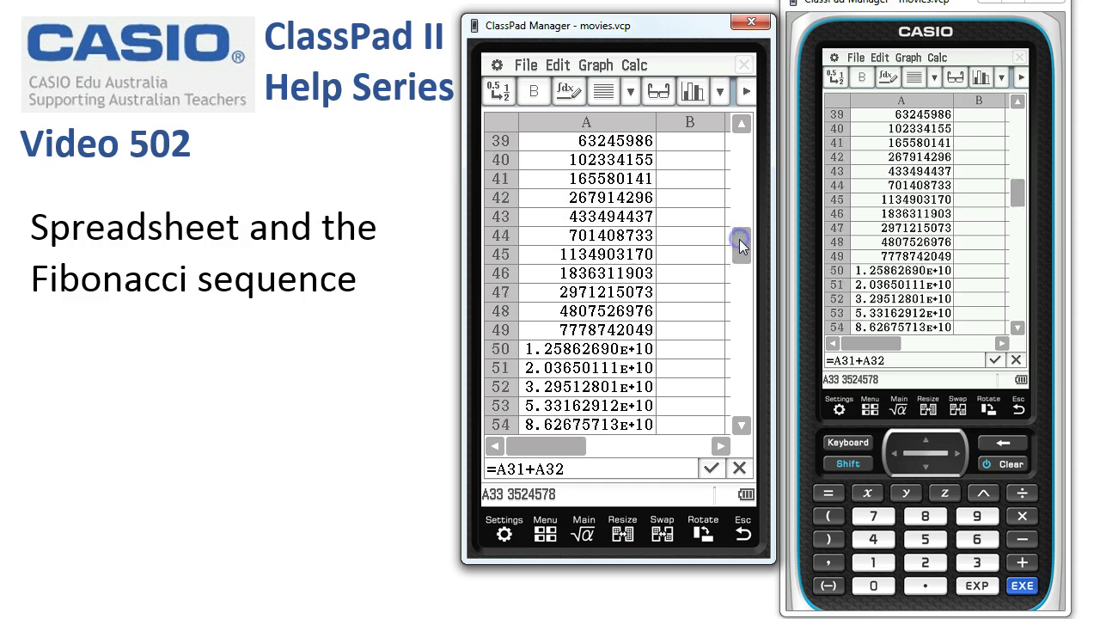
pyautogui.click(569, 349)
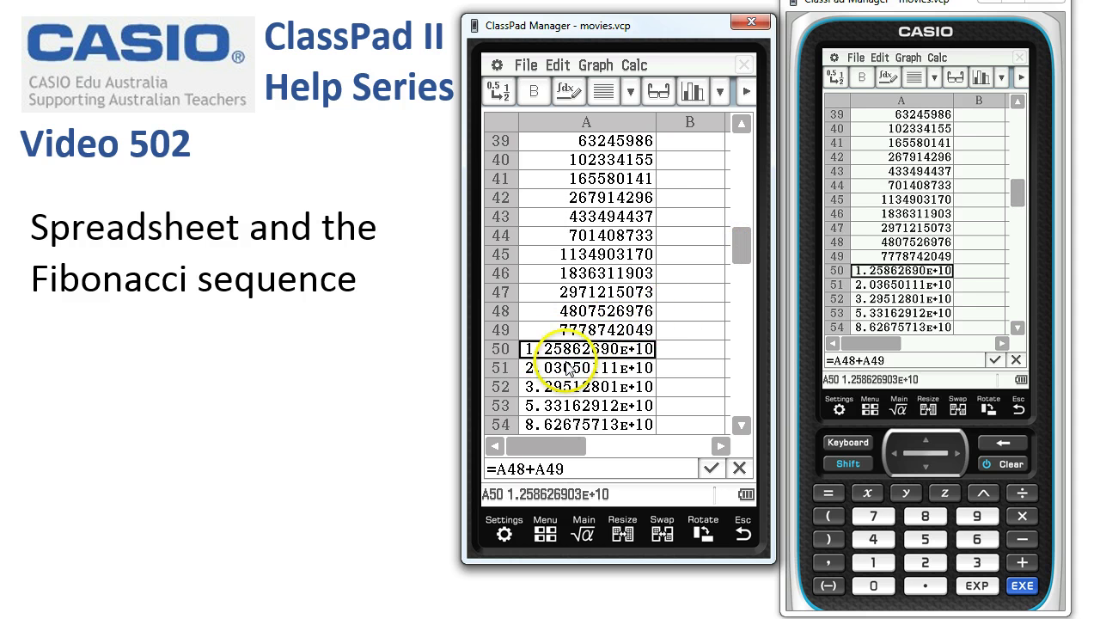
pyautogui.click(563, 368)
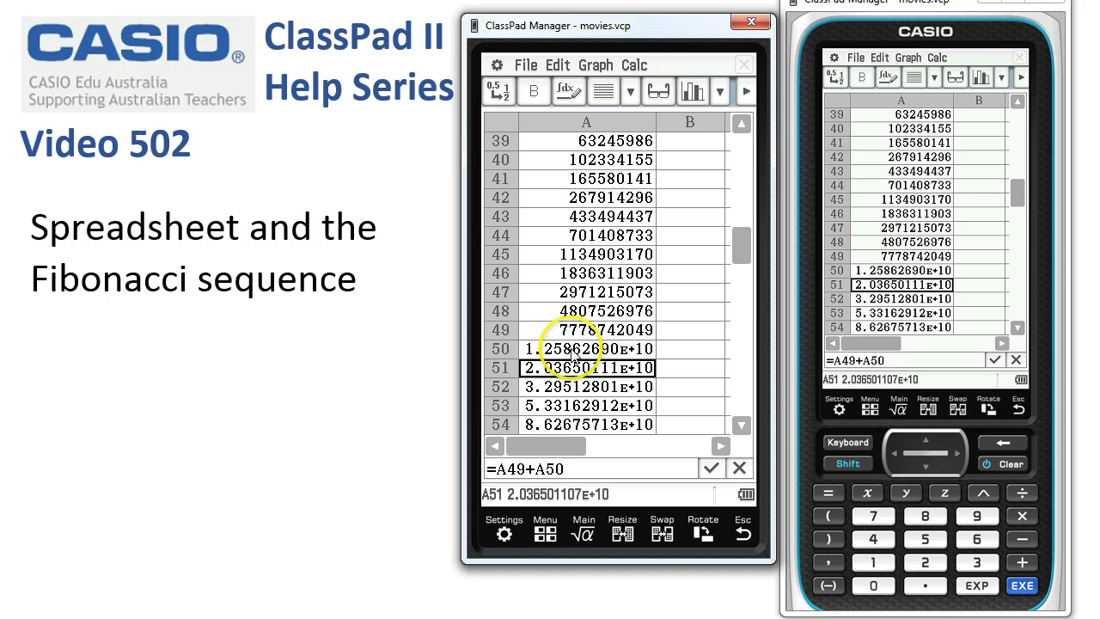
pyautogui.click(571, 349)
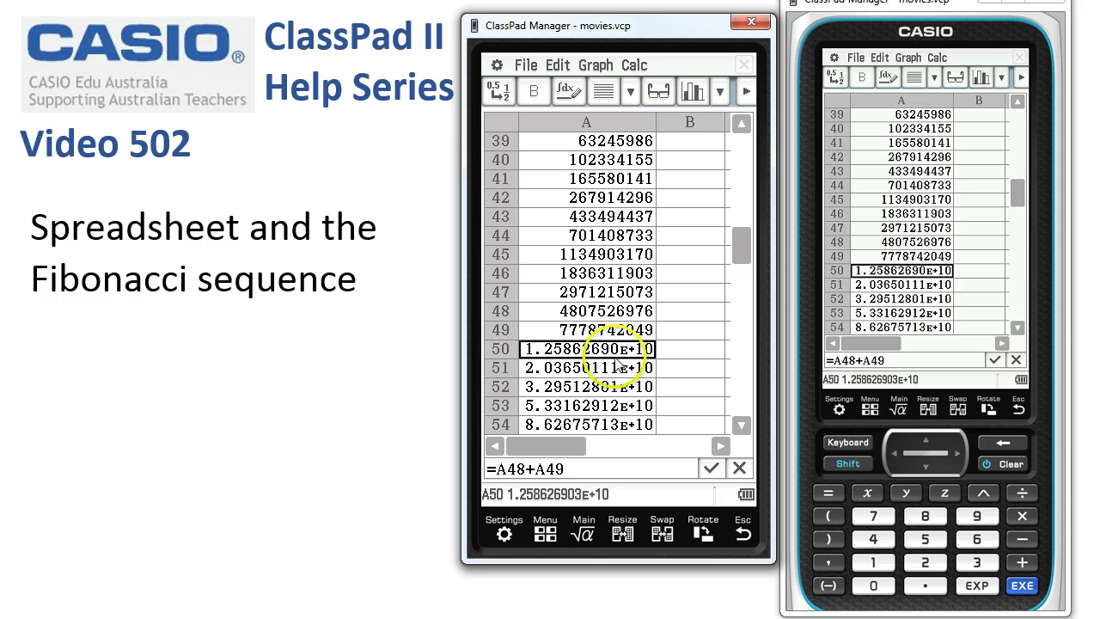
pyautogui.click(562, 123)
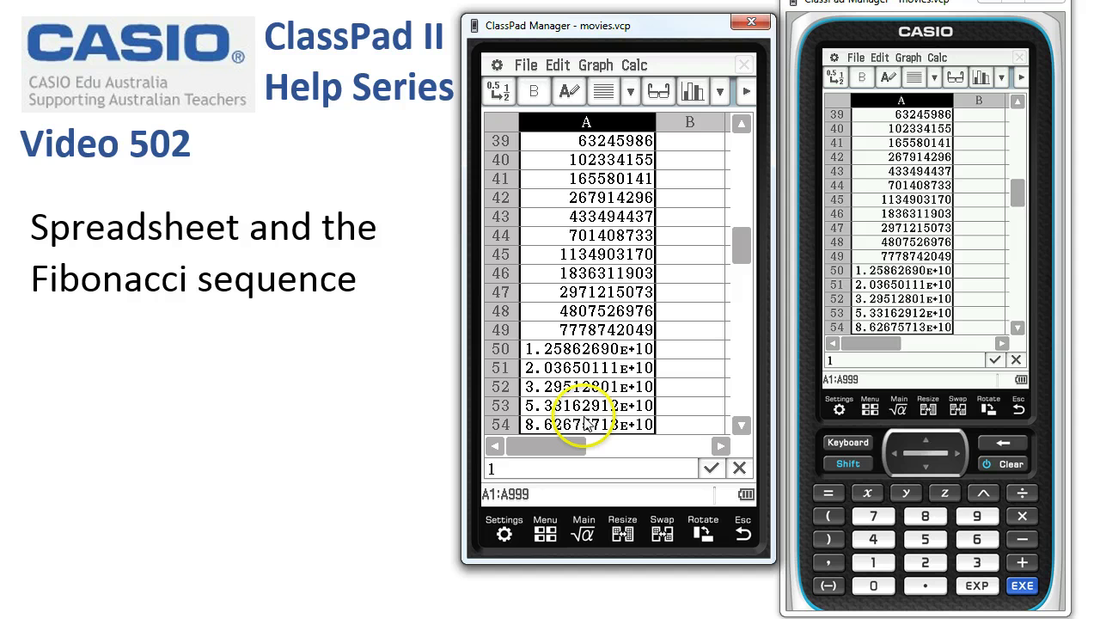
# - Toggle column A to full integers with 0.5⇔½ and scroll down to row 75
pyautogui.click(500, 92)
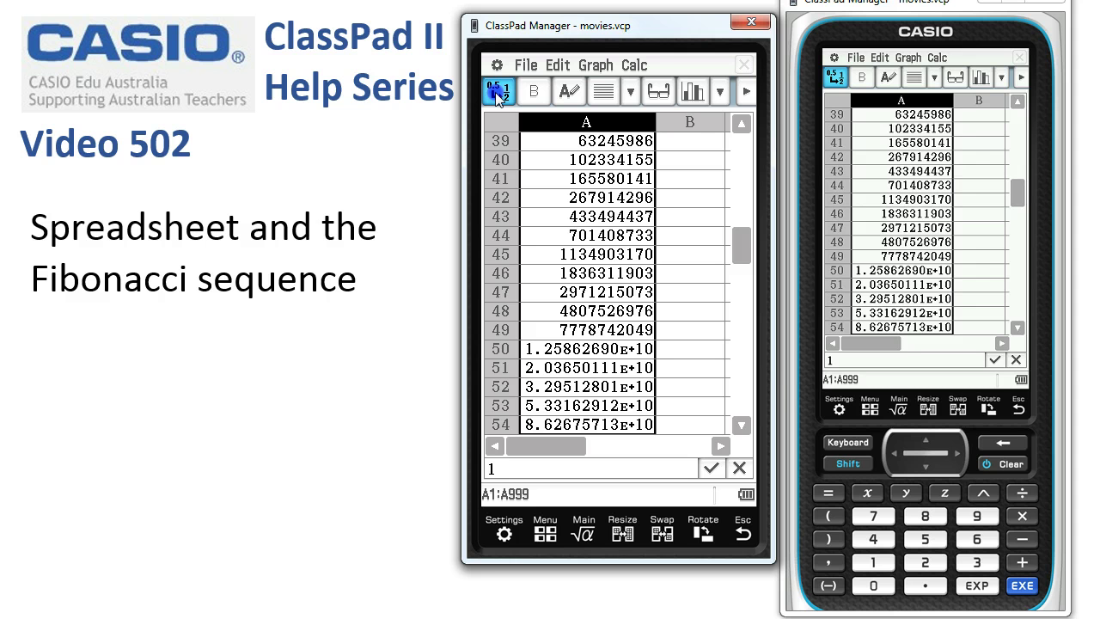
pyautogui.click(497, 94)
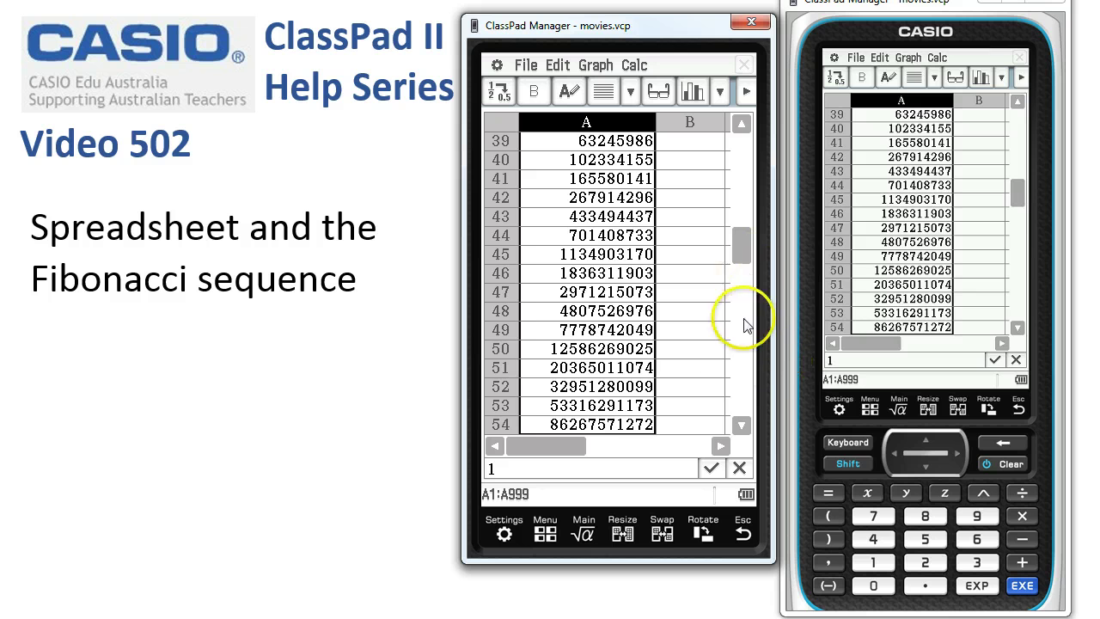
pyautogui.click(740, 390)
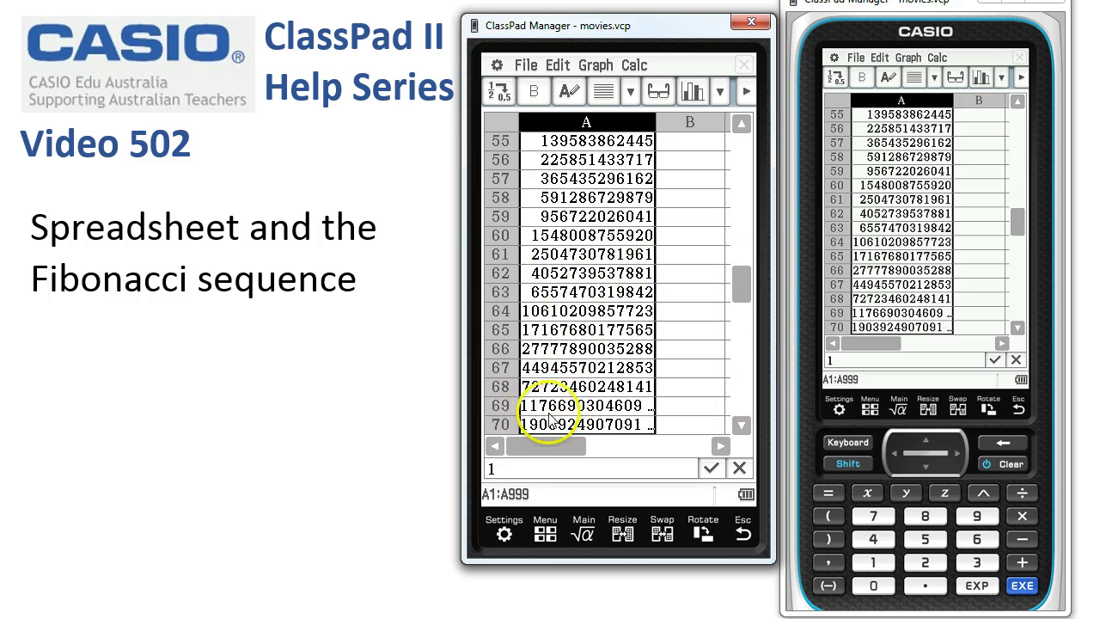
pyautogui.click(744, 426)
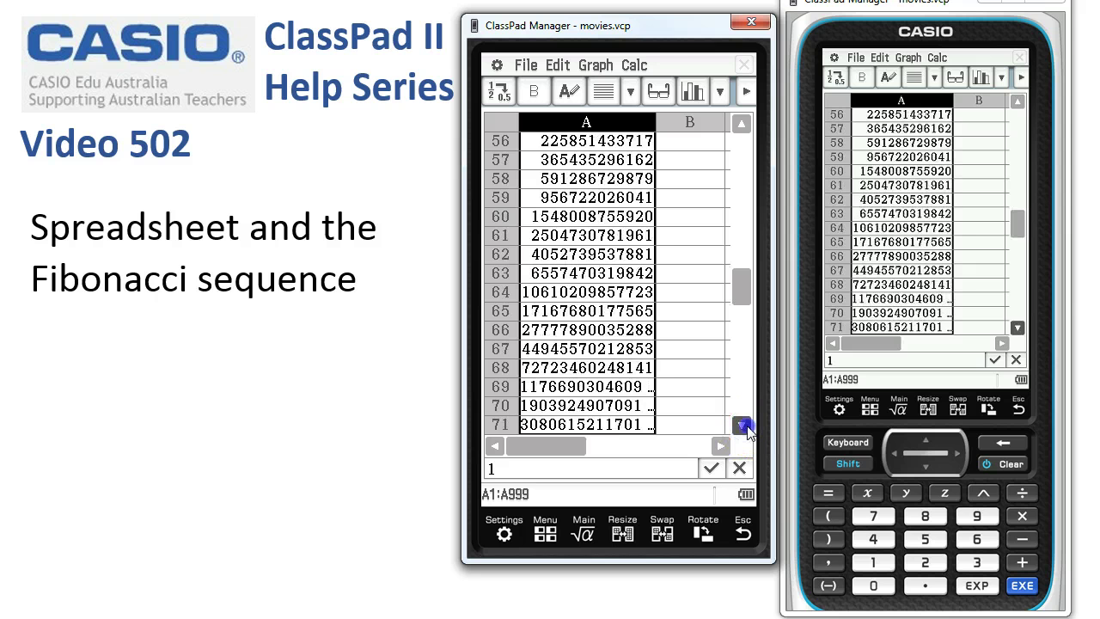
pyautogui.click(743, 426)
pyautogui.click(744, 426)
pyautogui.click(743, 425)
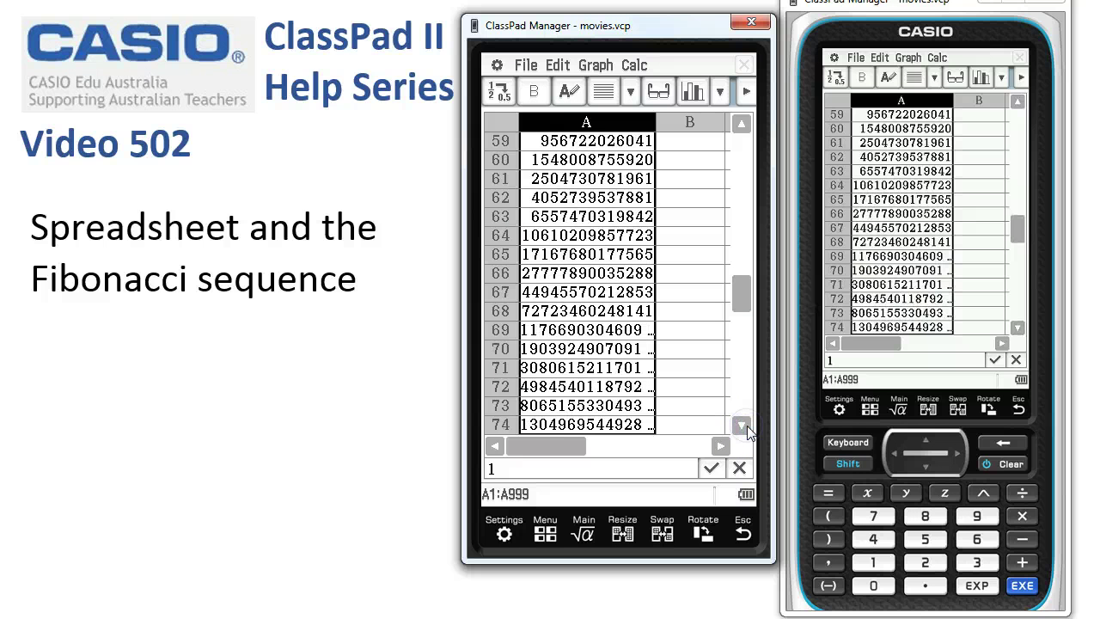
pyautogui.click(743, 425)
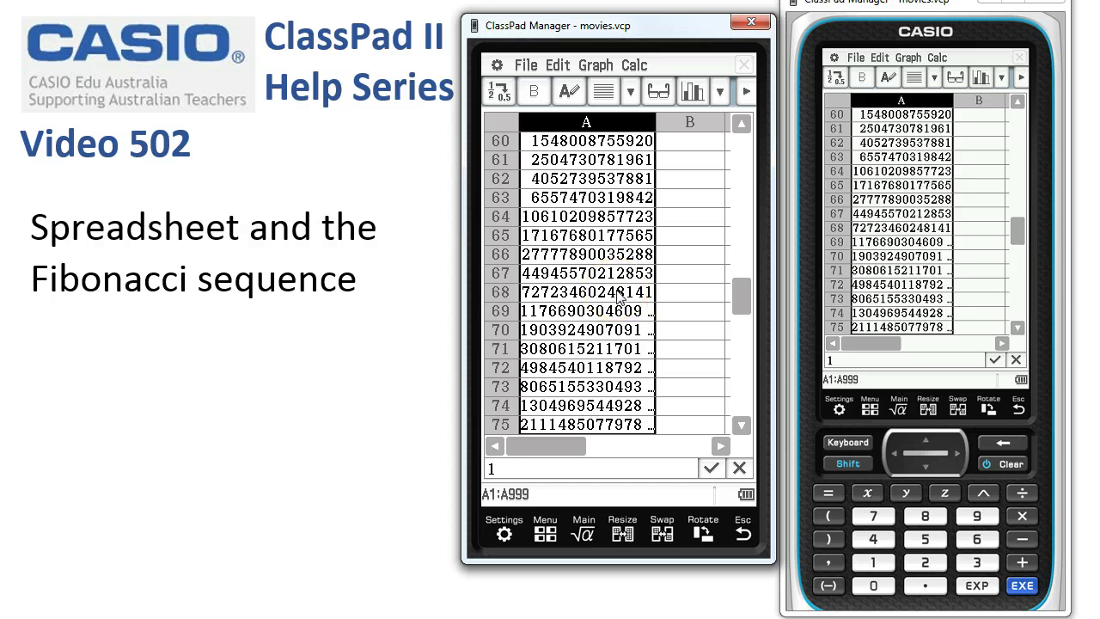
pyautogui.click(560, 349)
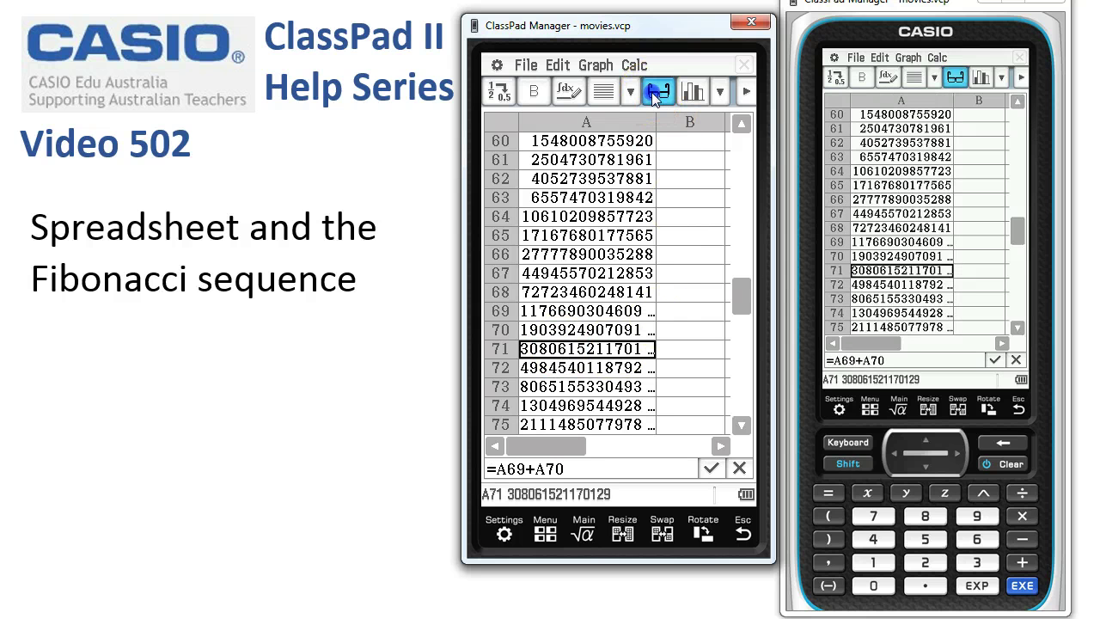
pyautogui.click(651, 92)
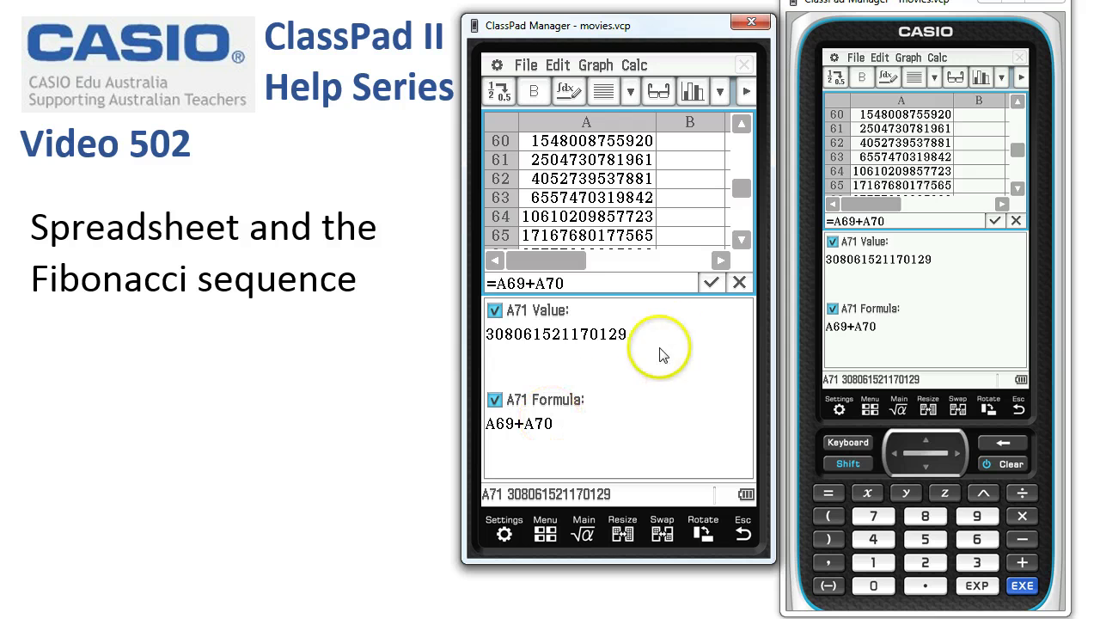
pyautogui.click(659, 94)
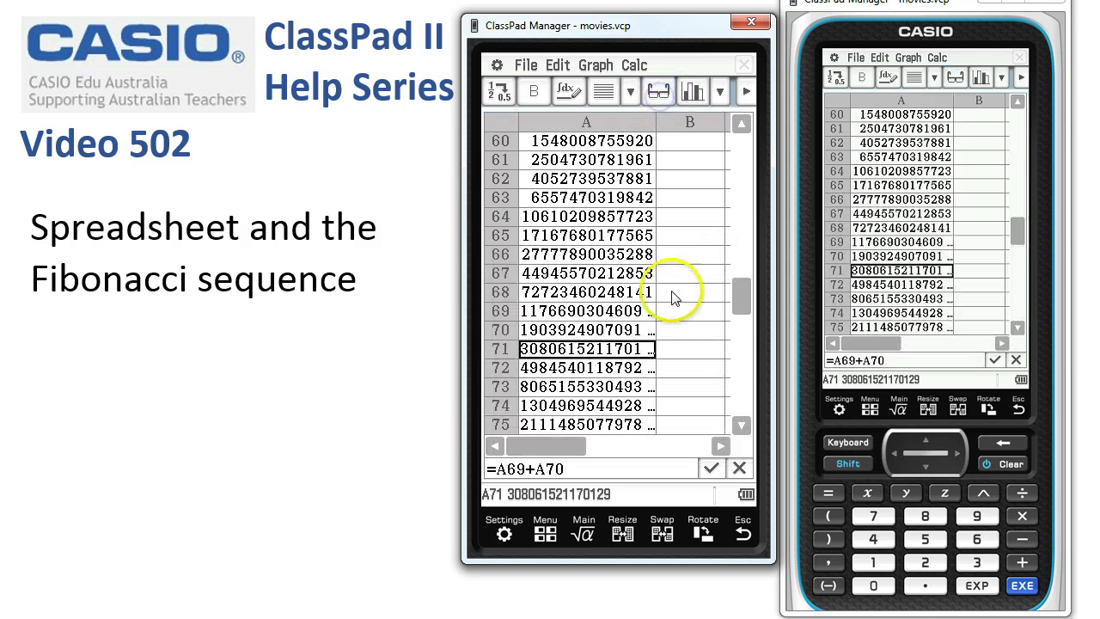
pyautogui.click(739, 405)
pyautogui.click(740, 405)
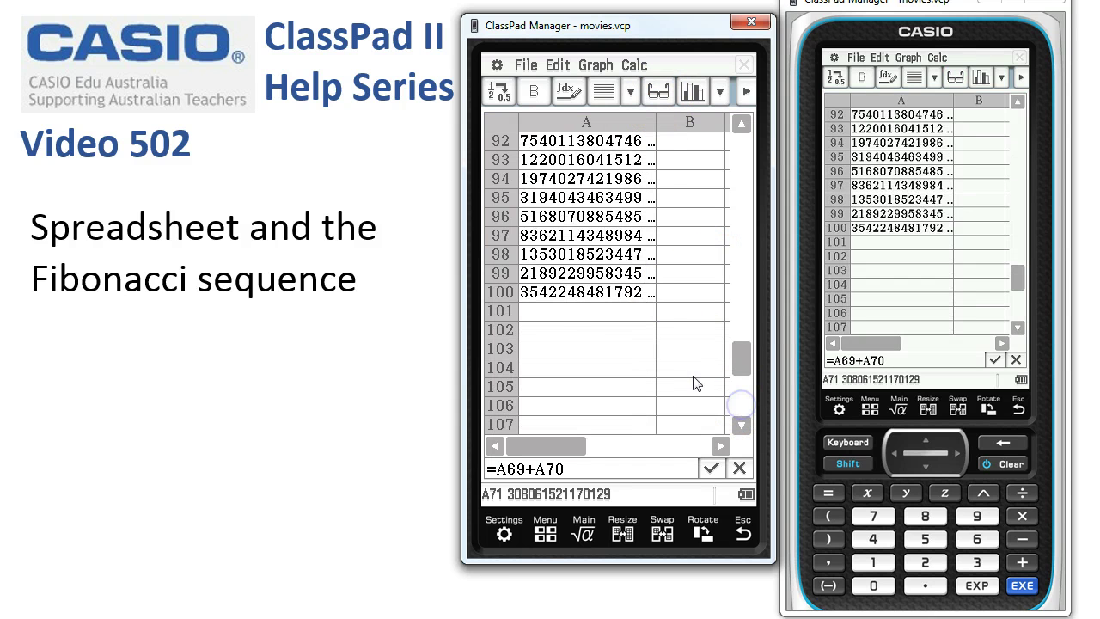
pyautogui.click(584, 294)
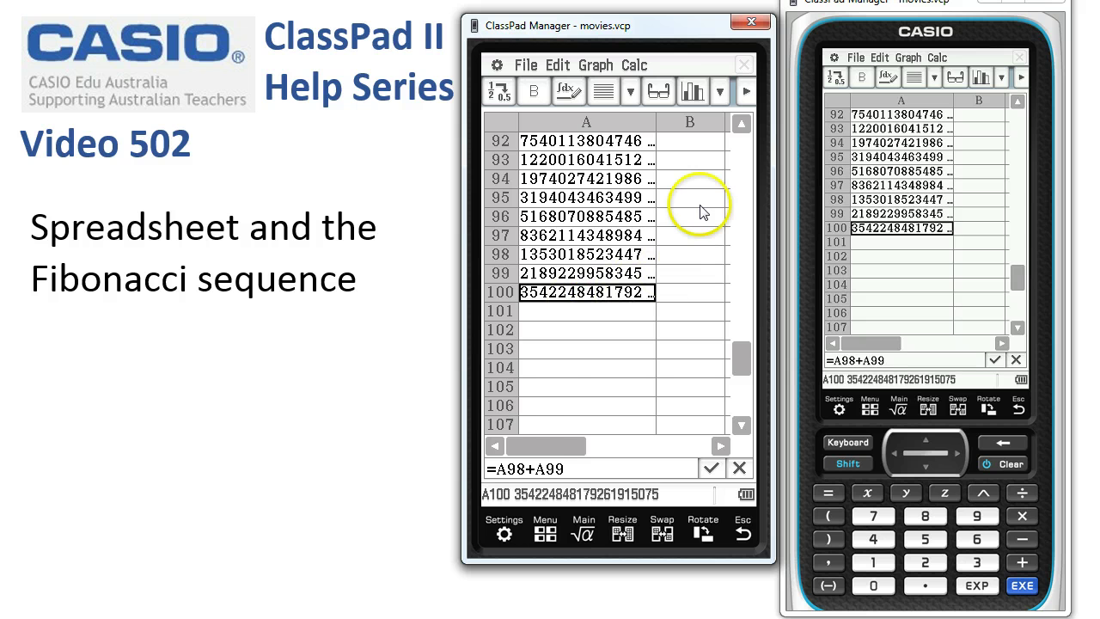
pyautogui.click(664, 91)
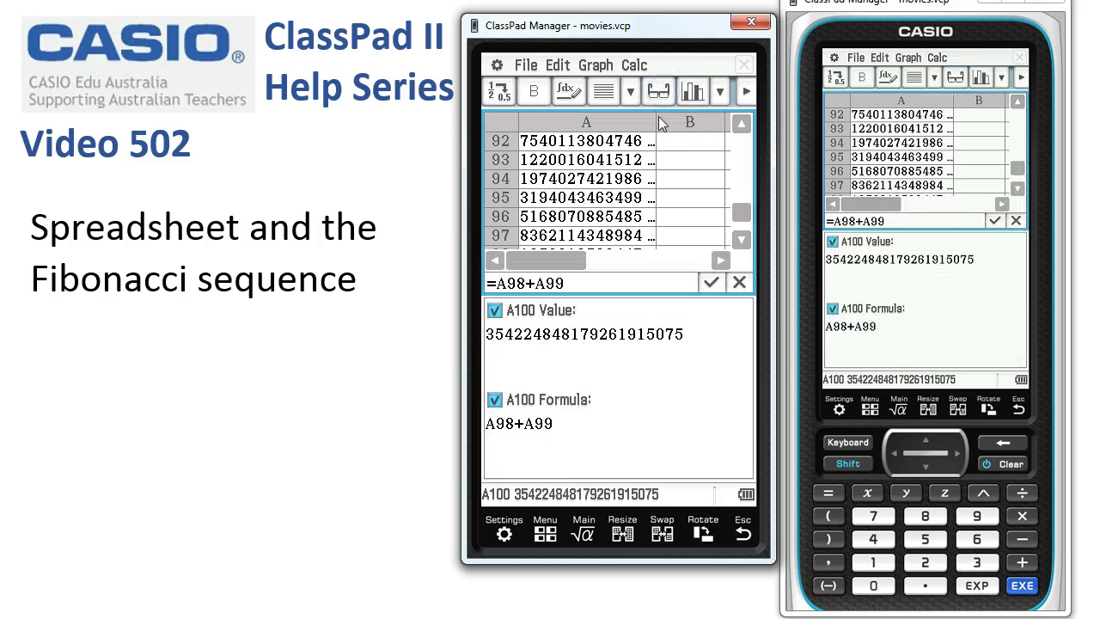